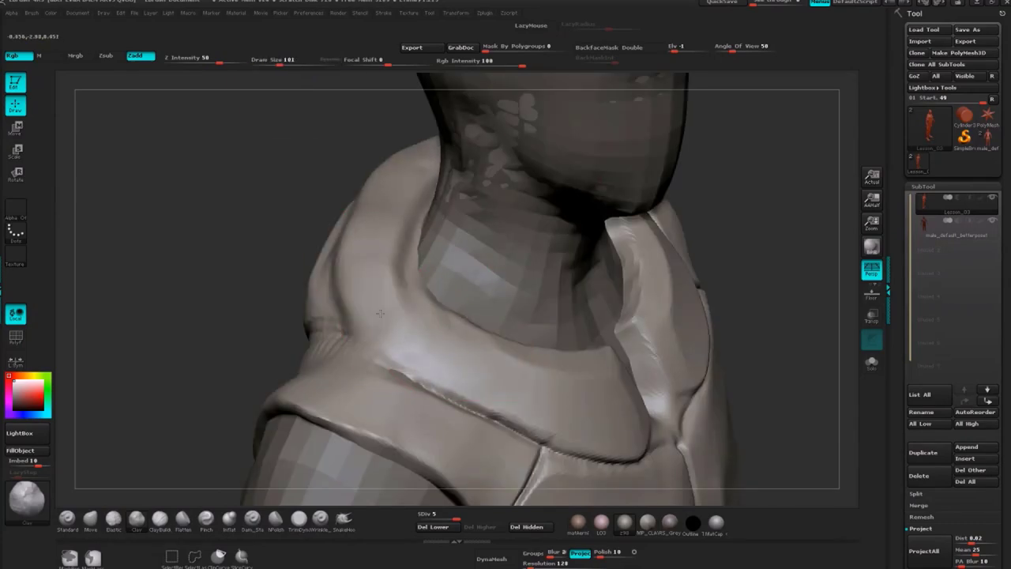
Step: Orbit in closer around the neck and shoulder armor plates
mouse_move(334, 338)
mouse_down()
mouse_move(406, 242)
mouse_move(547, 283)
mouse_up()
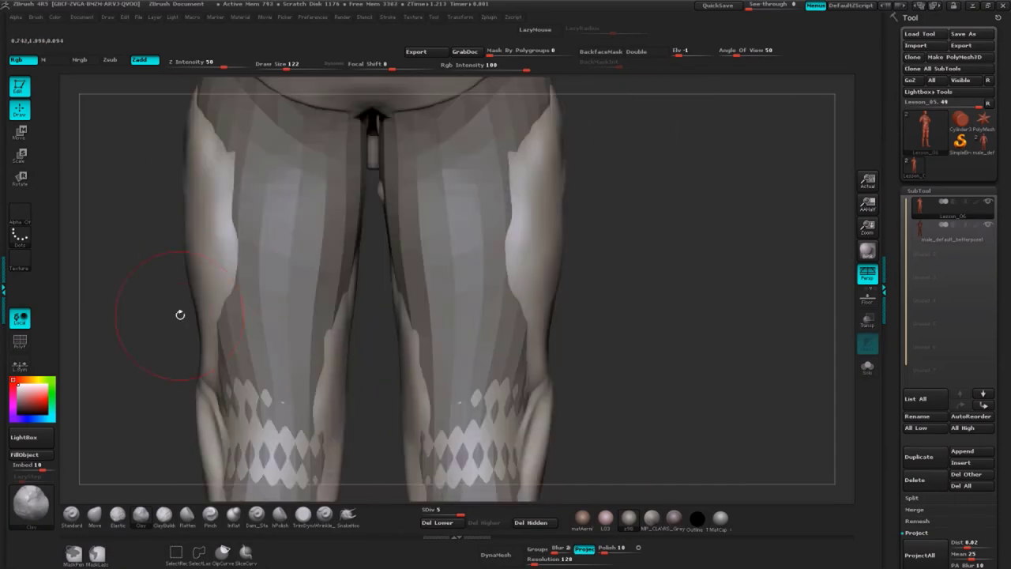
Step: Rotate the view to see the knees and thigh armor straight on, up close
drag(300, 347, 195, 435)
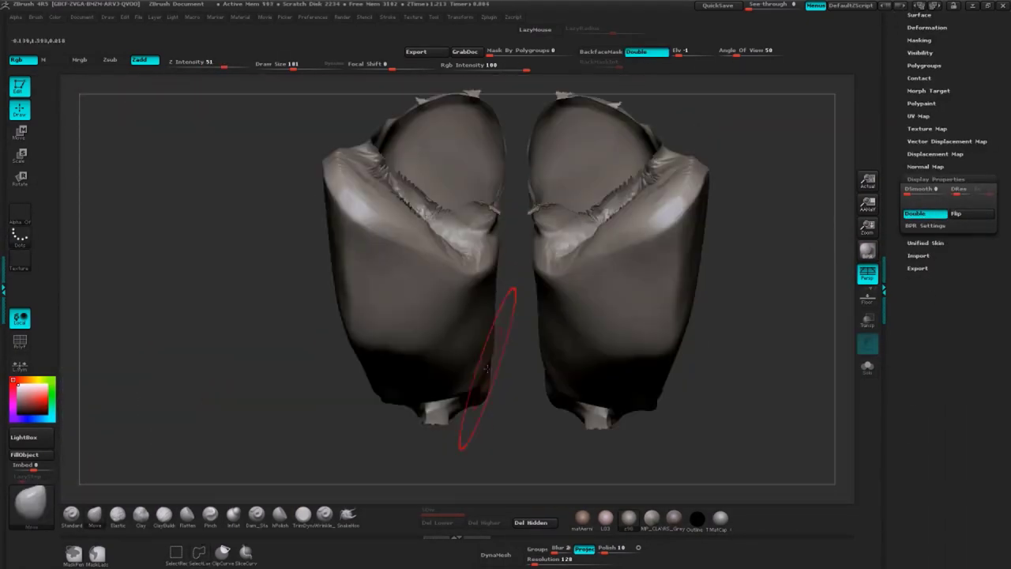
Step: Select the Lesson_07 leg SubTool and turn the view to face the torso and hips
click(942, 188)
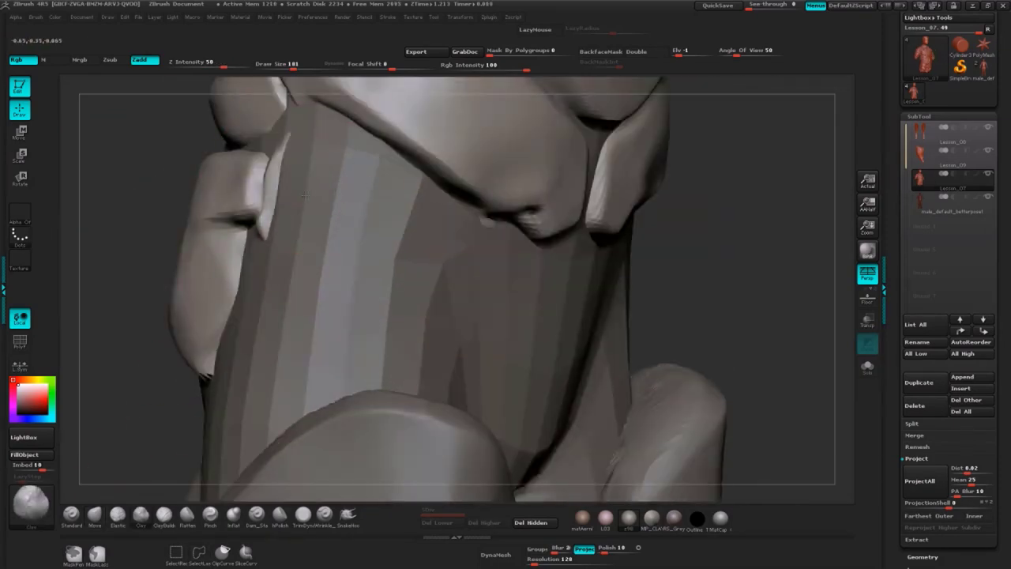
drag(224, 411, 505, 288)
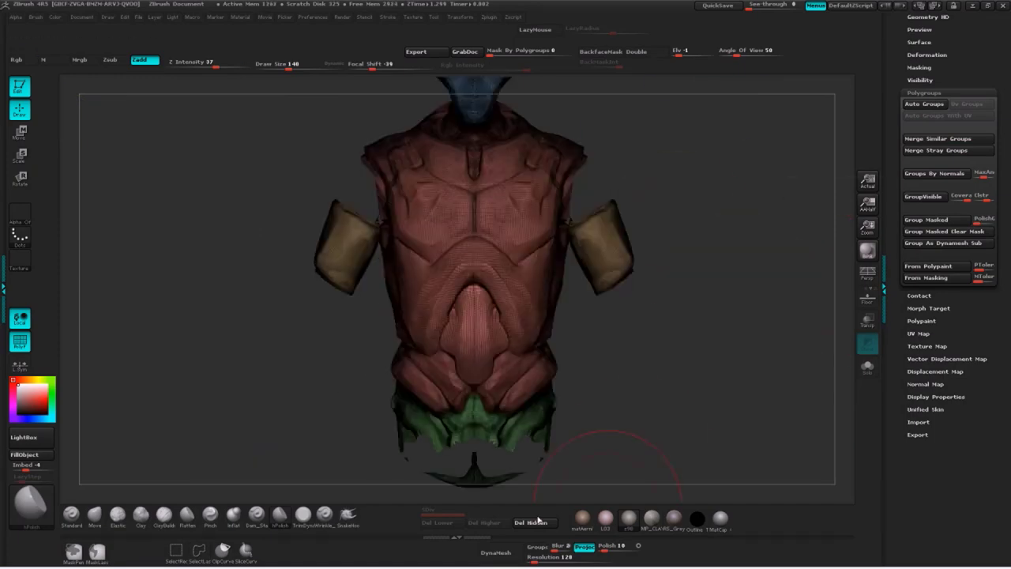
Step: Make the Lesson_09 piece the active SubTool
click(917, 109)
click(918, 149)
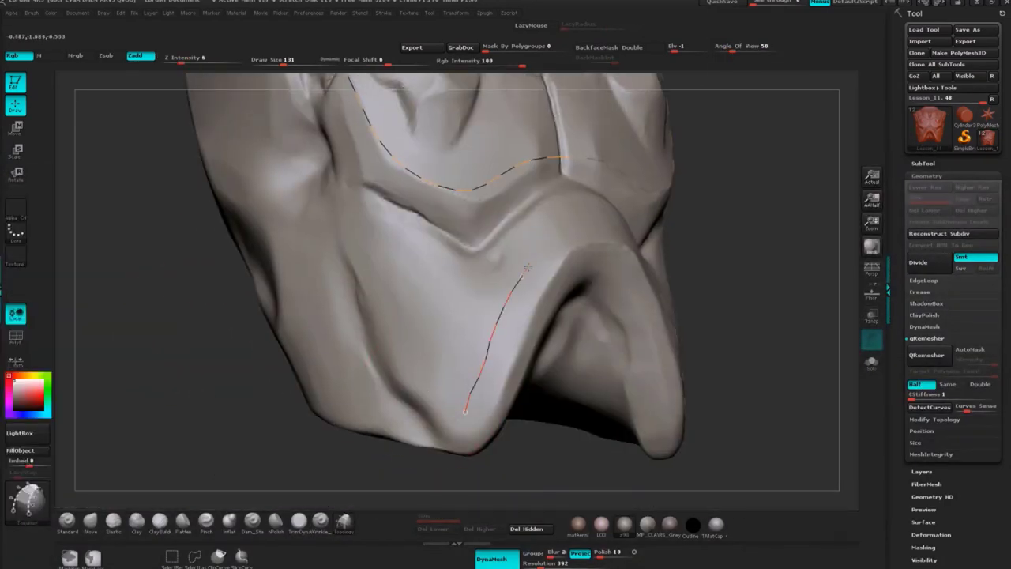
Step: Orbit the model around to a back view of the armor mesh
drag(333, 315, 303, 310)
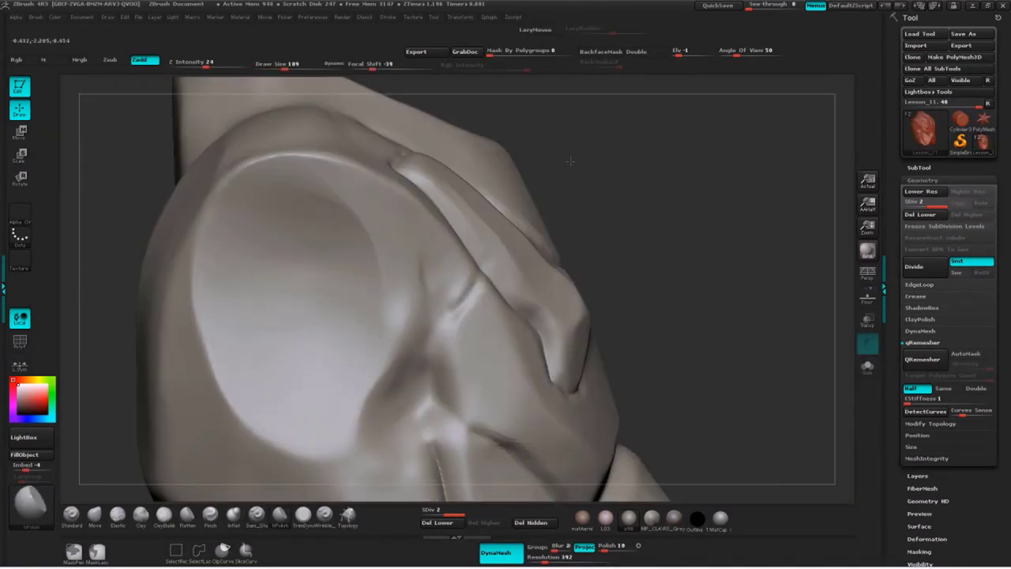
drag(570, 162, 609, 231)
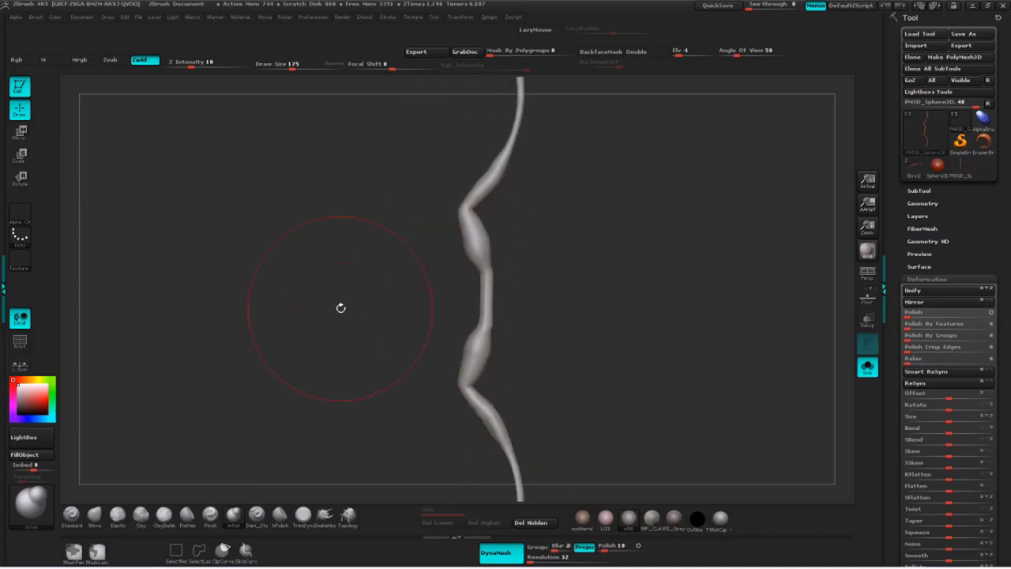
Step: Orbit, pan and zoom along the bow limb to inspect the grip up close
drag(447, 244, 507, 268)
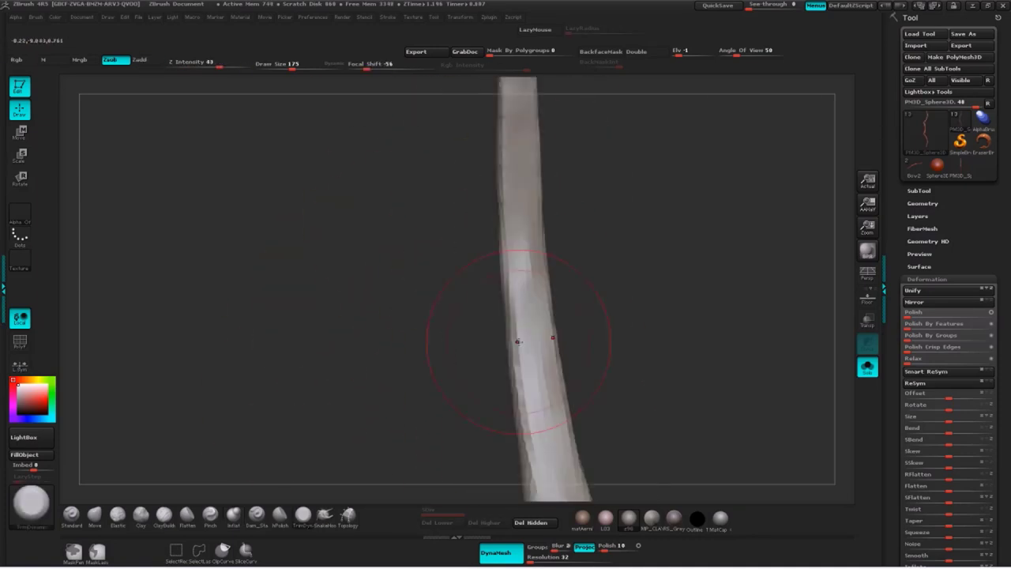
drag(517, 342, 464, 378)
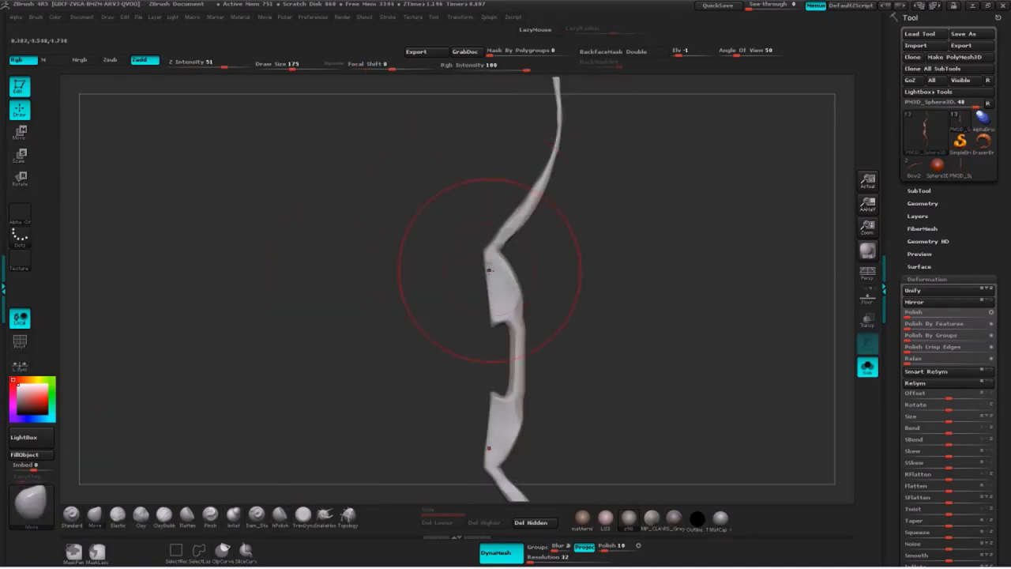
mouse_move(489, 269)
alt+mouse_down()
mouse_move(319, 434)
mouse_move(546, 402)
mouse_move(524, 321)
mouse_move(483, 361)
alt+mouse_up()
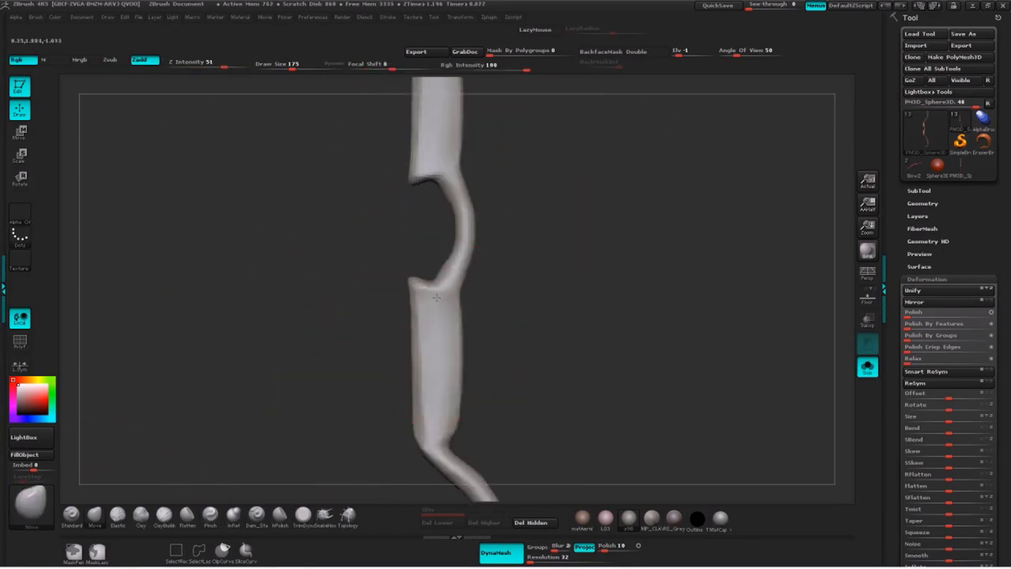
drag(372, 264, 300, 405)
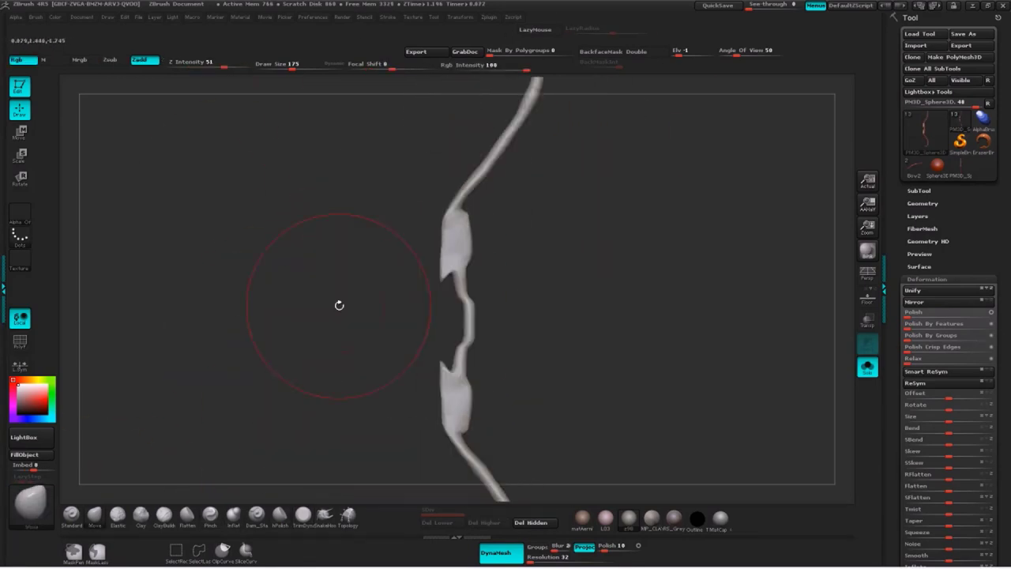
mouse_move(339, 305)
mouse_down()
mouse_move(433, 335)
mouse_move(172, 279)
mouse_move(226, 256)
mouse_move(185, 309)
mouse_up()
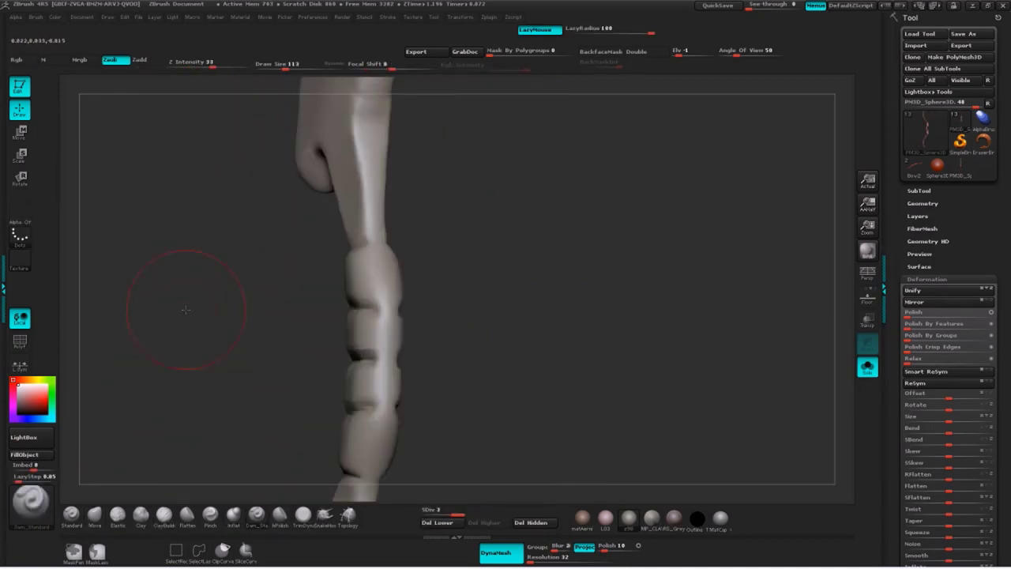
Step: Try a pinkish skin matcap, then apply the orange RS_Lava material to the model
key(f)
key(m)
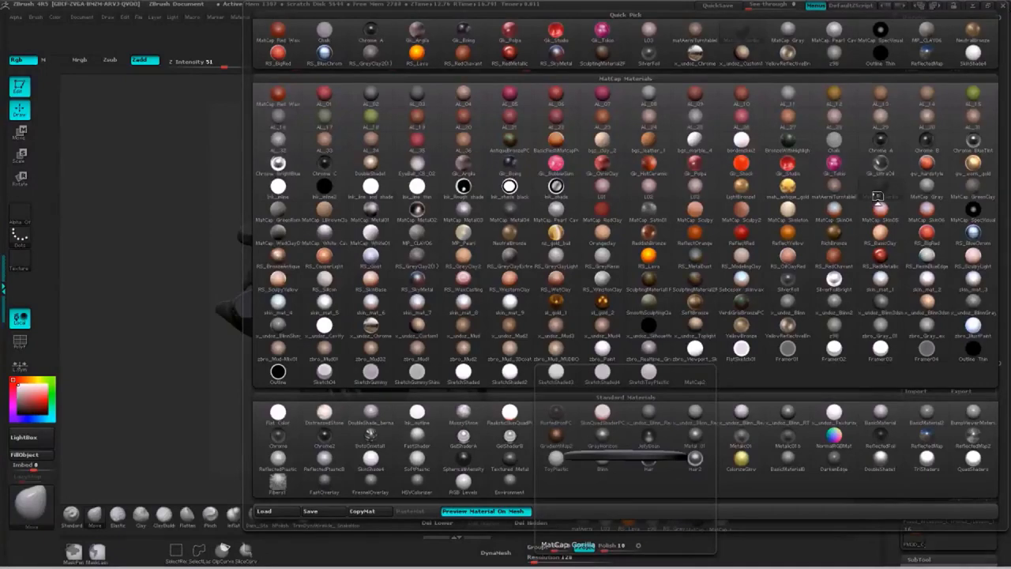
click(876, 195)
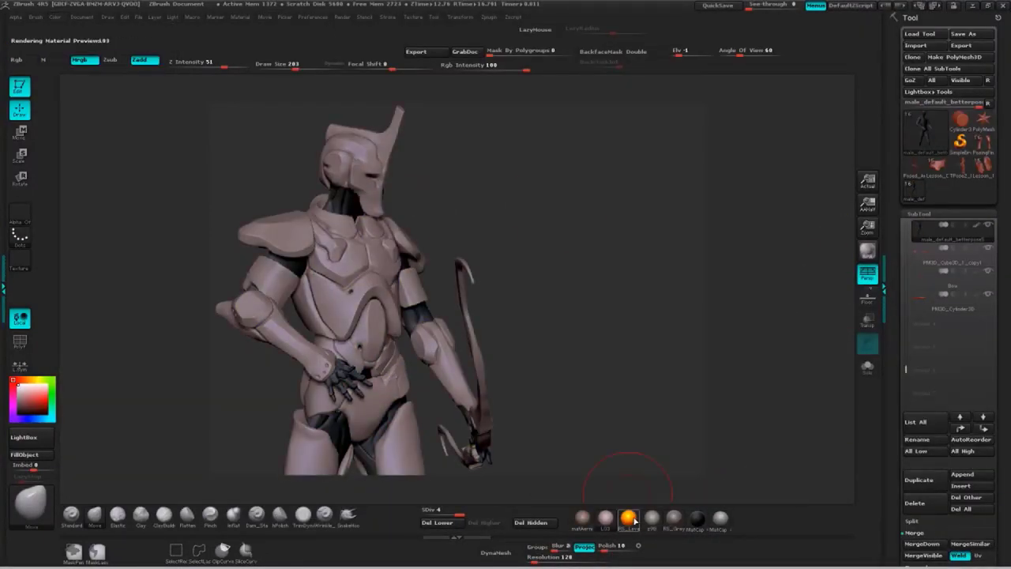
click(632, 518)
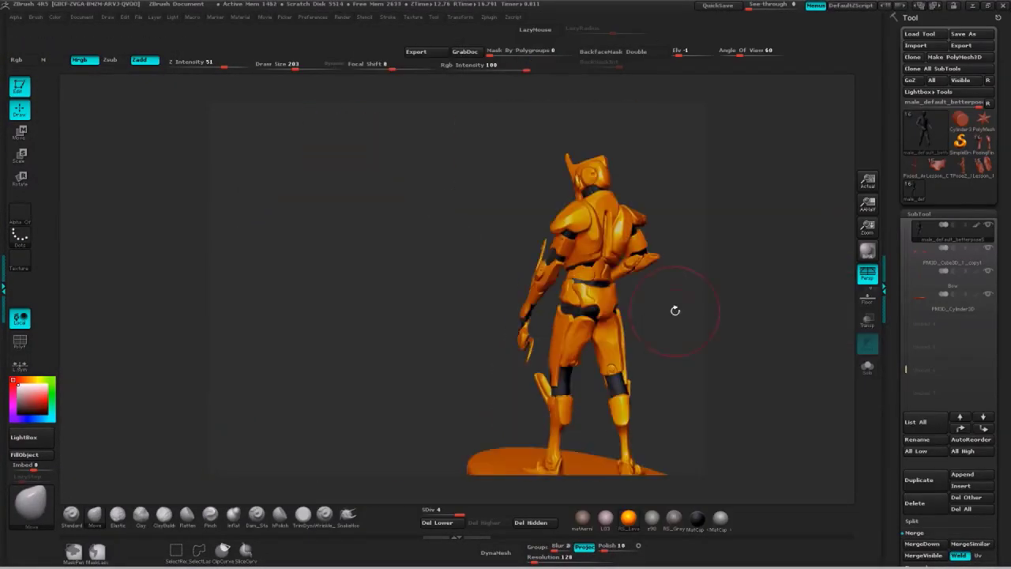